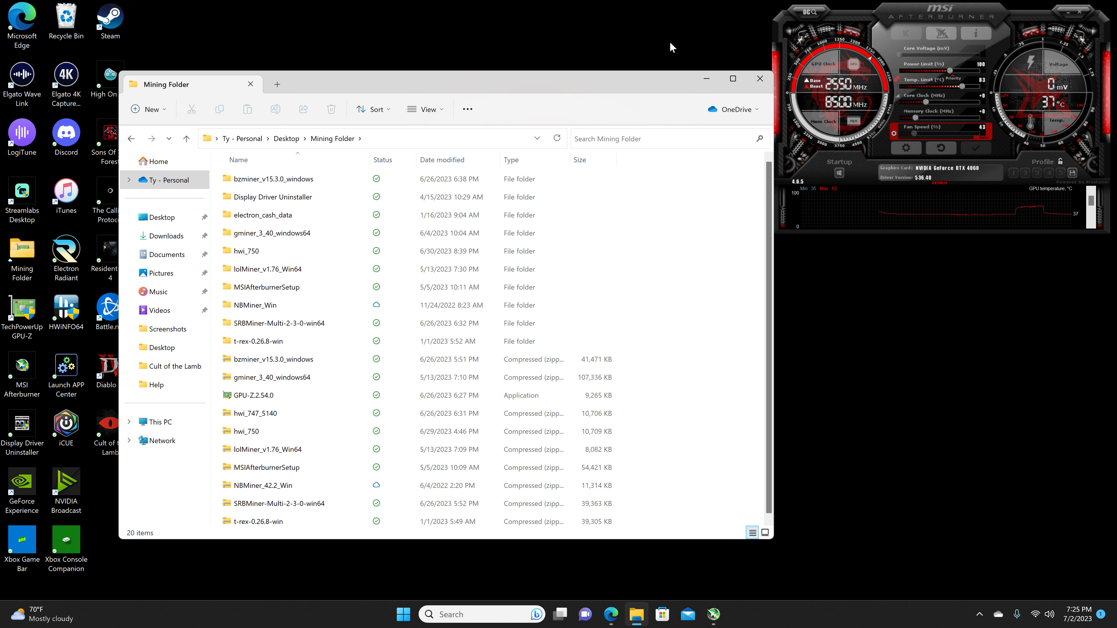
Open the nested bzminer_v15.3.0_windows folders in the Mining Folder and select the radiant batch file
click(302, 183)
double_click(302, 182)
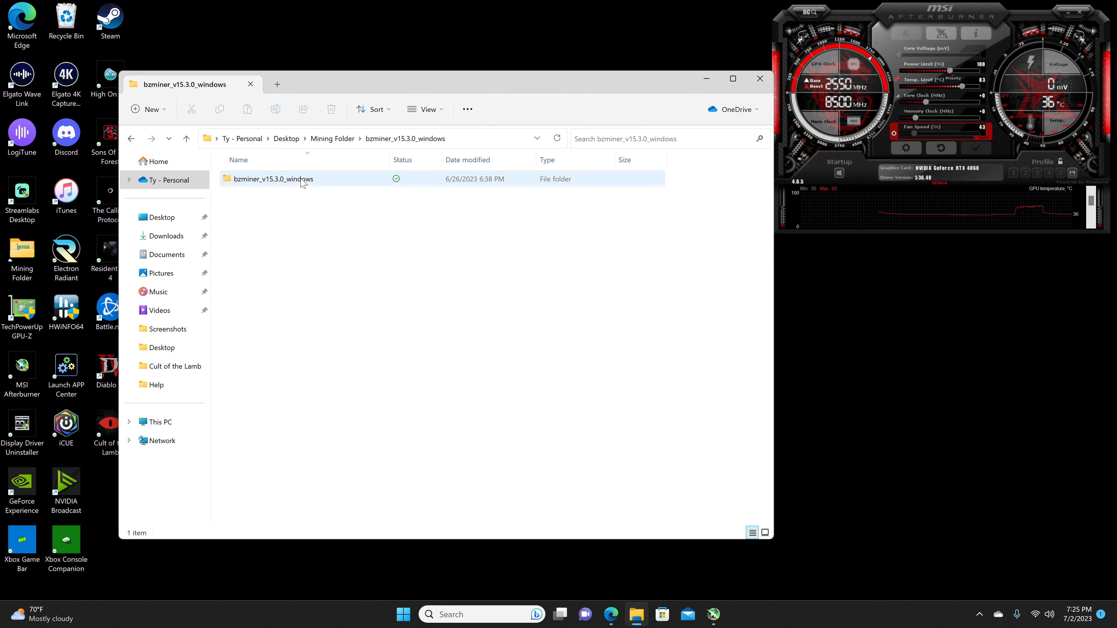
double_click(299, 182)
scroll(292, 281, down, 8)
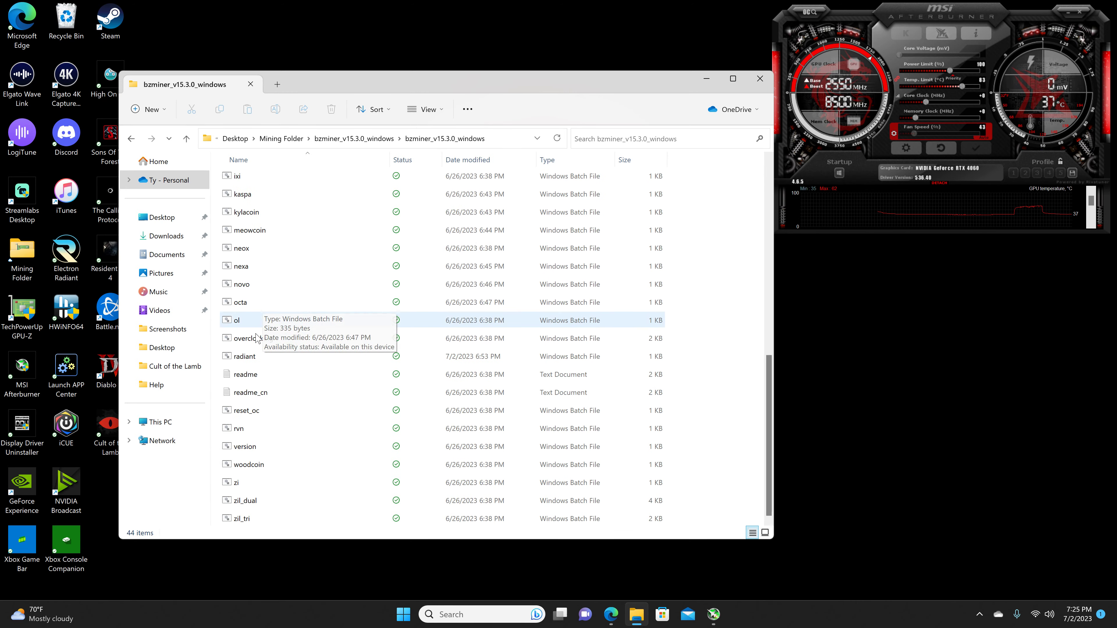
click(255, 357)
Review the Radiant (RXD) mining pools, exchanges and mined blocks on MiningPoolStats, and close the browser
click(620, 616)
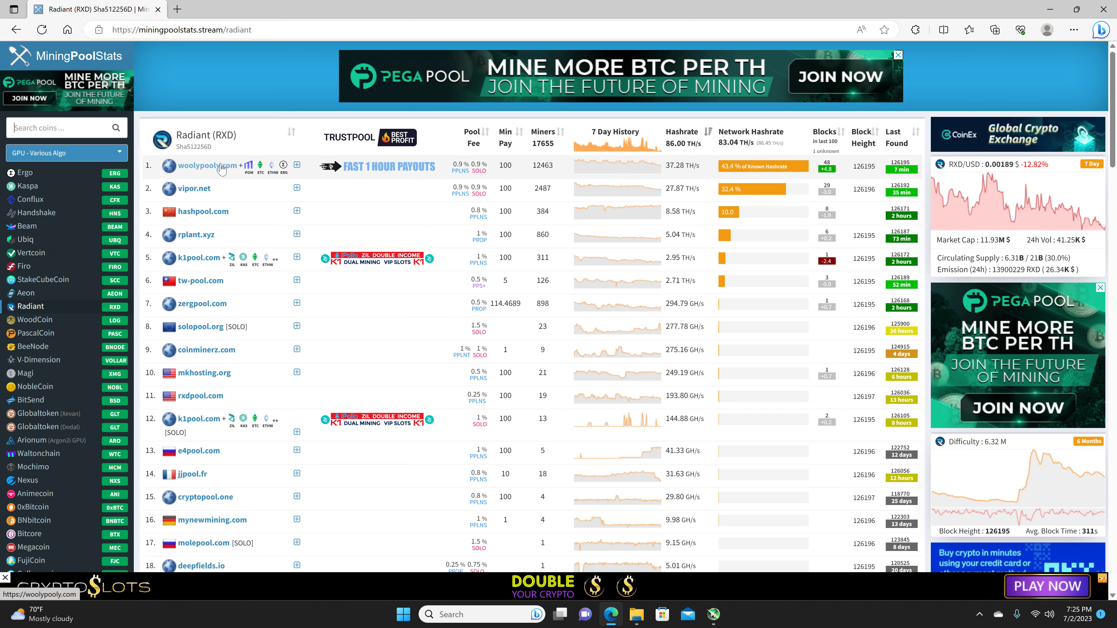
scroll(245, 185, down, 20)
scroll(249, 189, down, 9)
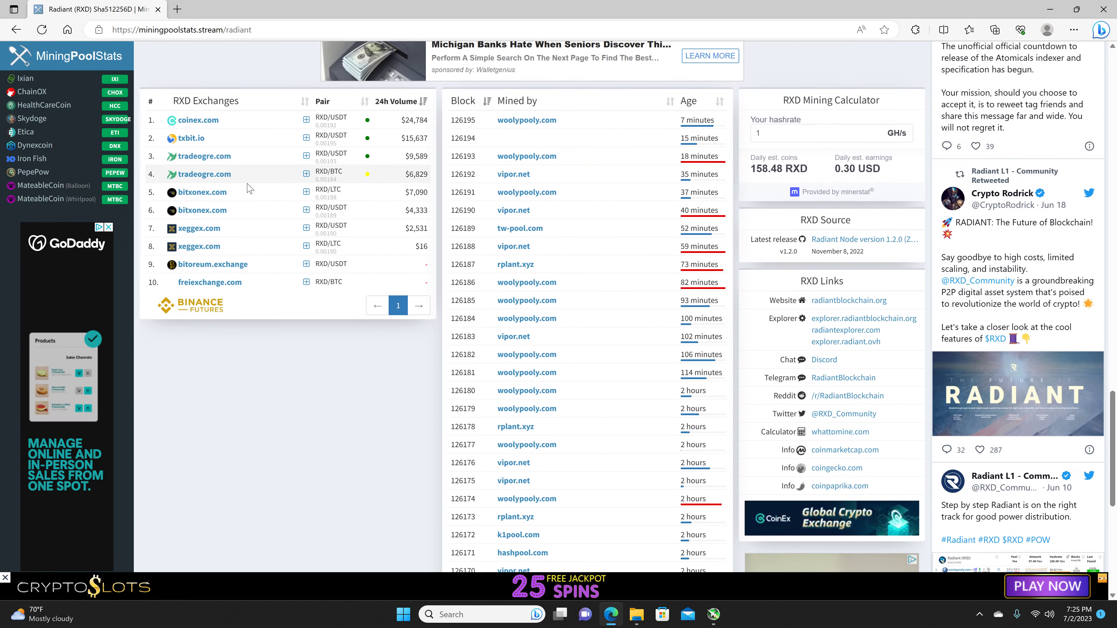
scroll(249, 187, up, 4)
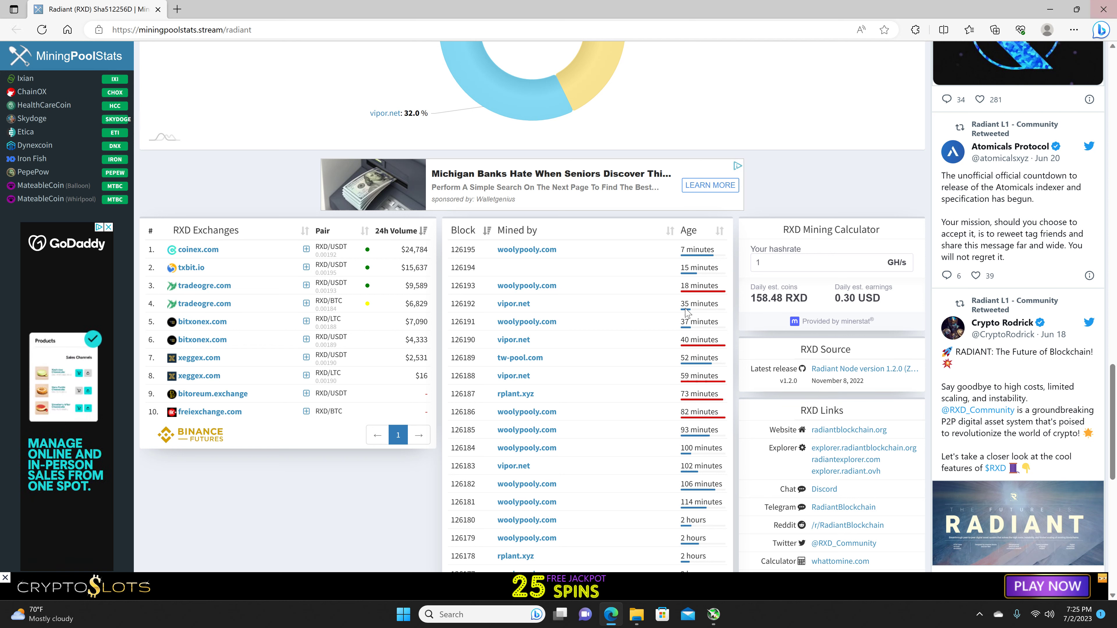
click(1103, 8)
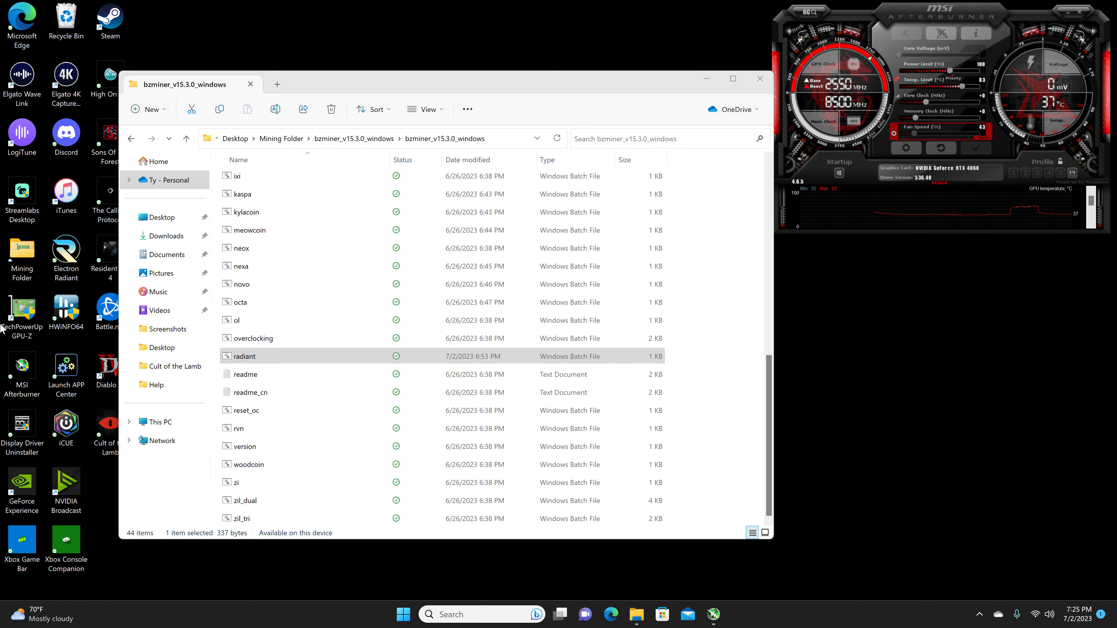
Launch GPU-Z with permission to make changes, inspect the graphics card details and sensor readings, and close it
double_click(22, 317)
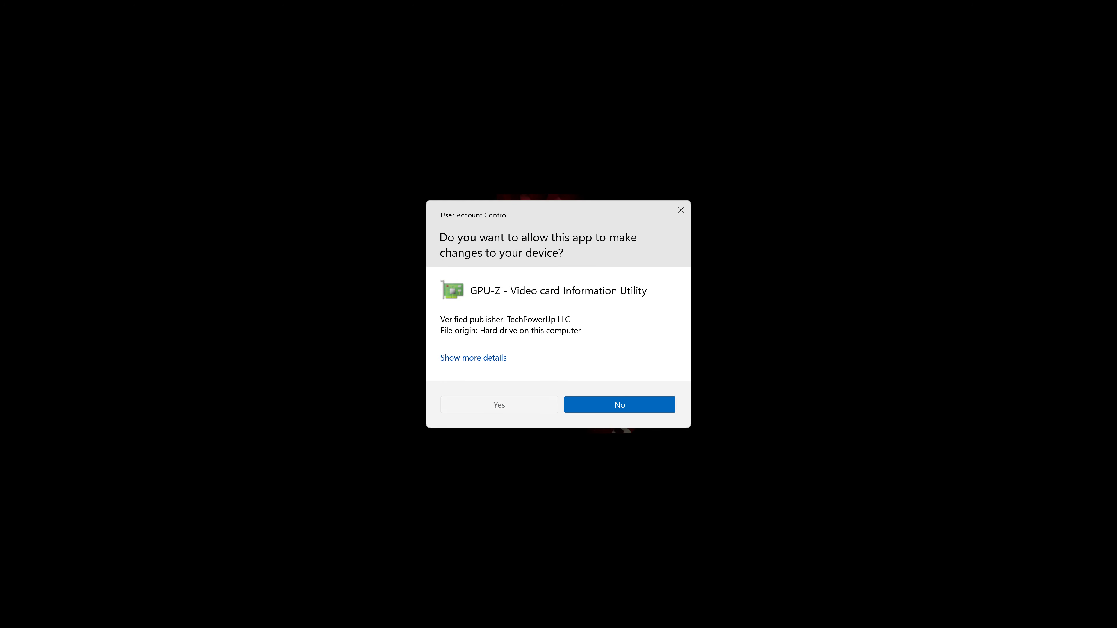
click(499, 405)
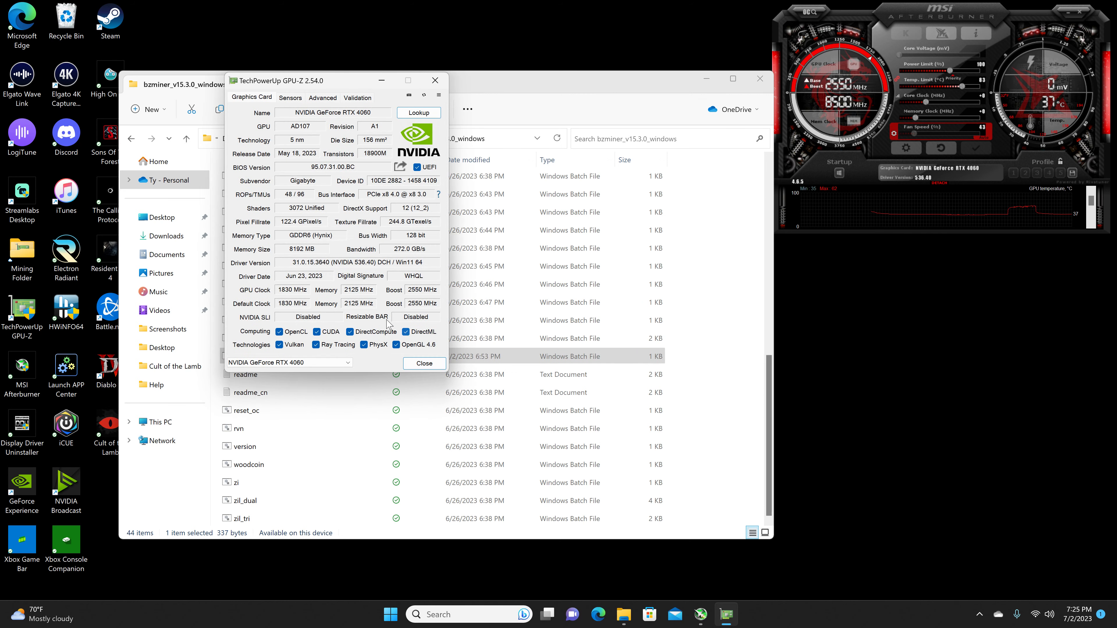
mouse_move(301, 238)
click(292, 99)
scroll(336, 292, down, 1)
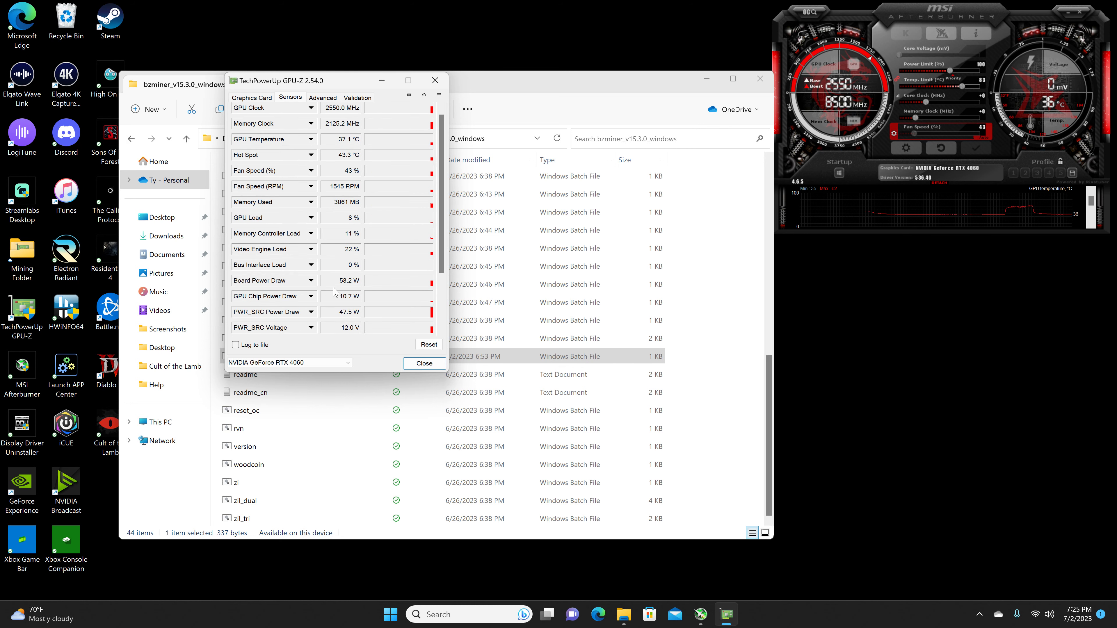
click(441, 86)
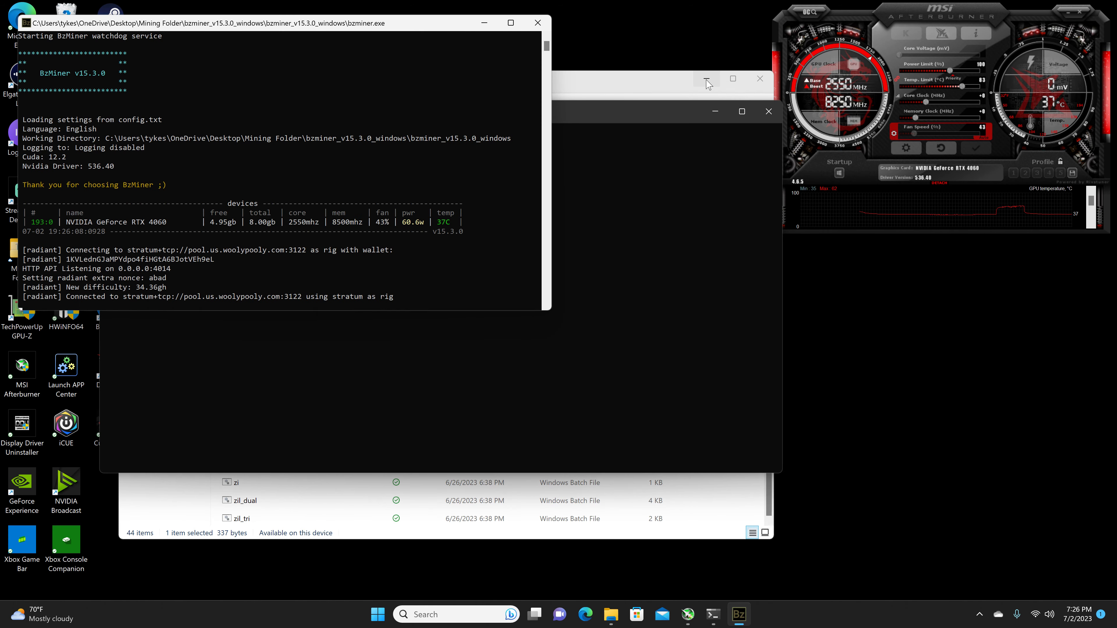
Minimize the File Explorer window and snap the BzMiner console to the left half of the screen
click(706, 79)
drag(334, 23, 378, 33)
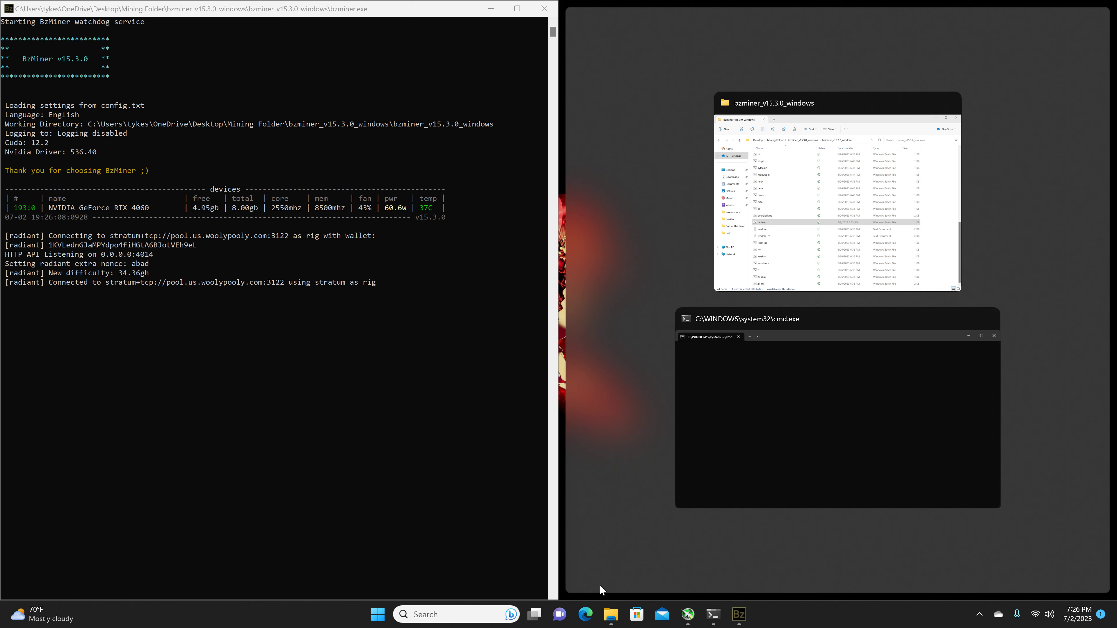
click(601, 586)
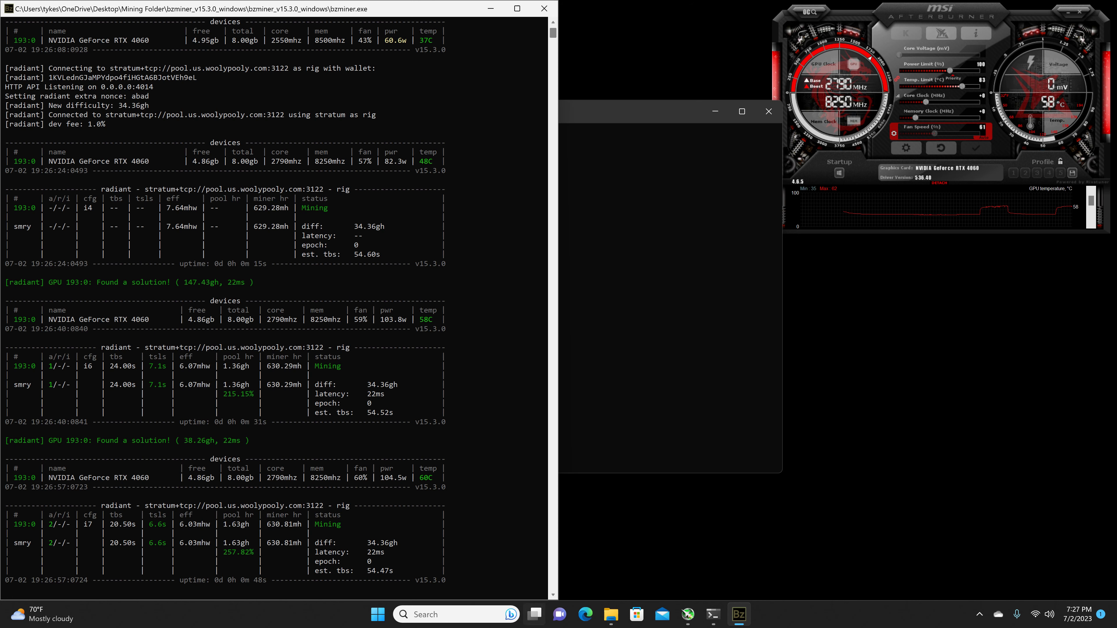
Search for and open HWiNFO64, check the RTX 4060 sensor readings while mining, and minimize the sensor window
click(465, 616)
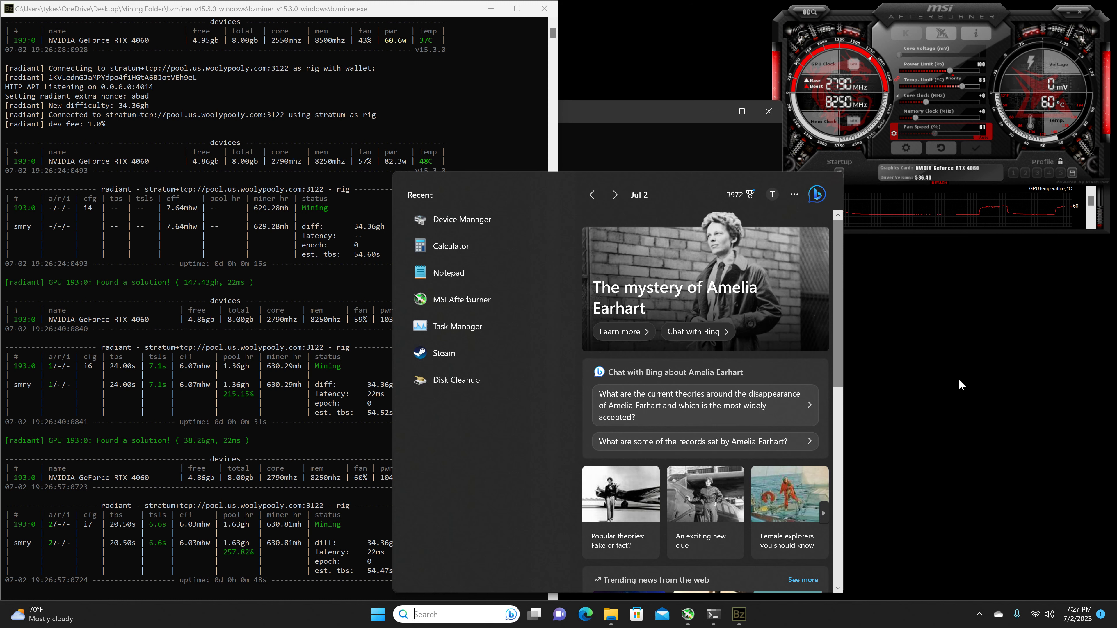
text(hwin)
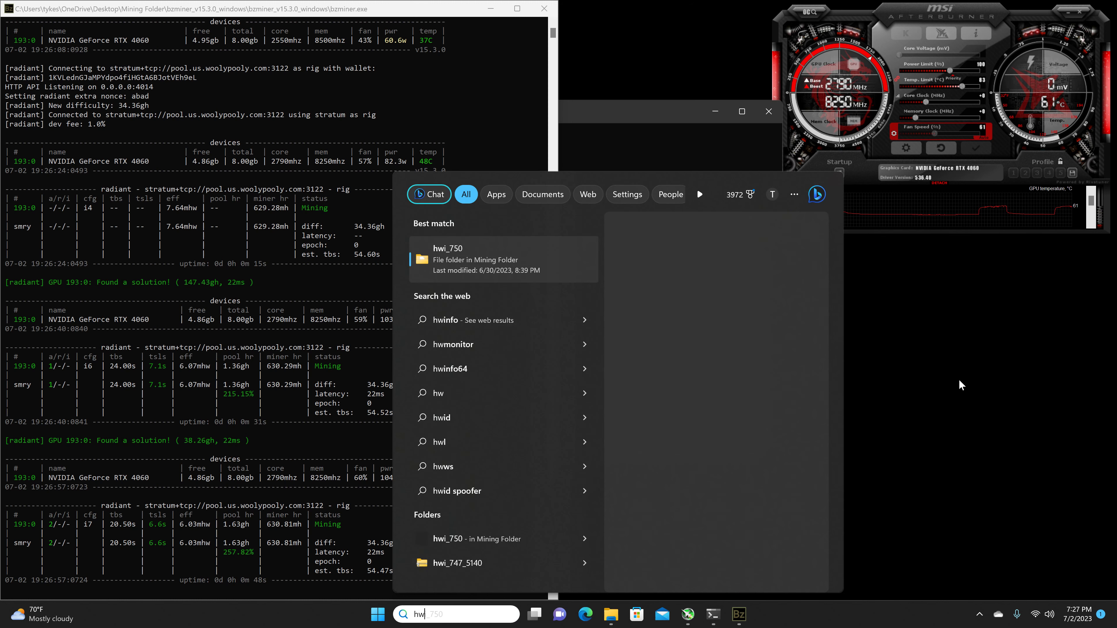
click(499, 249)
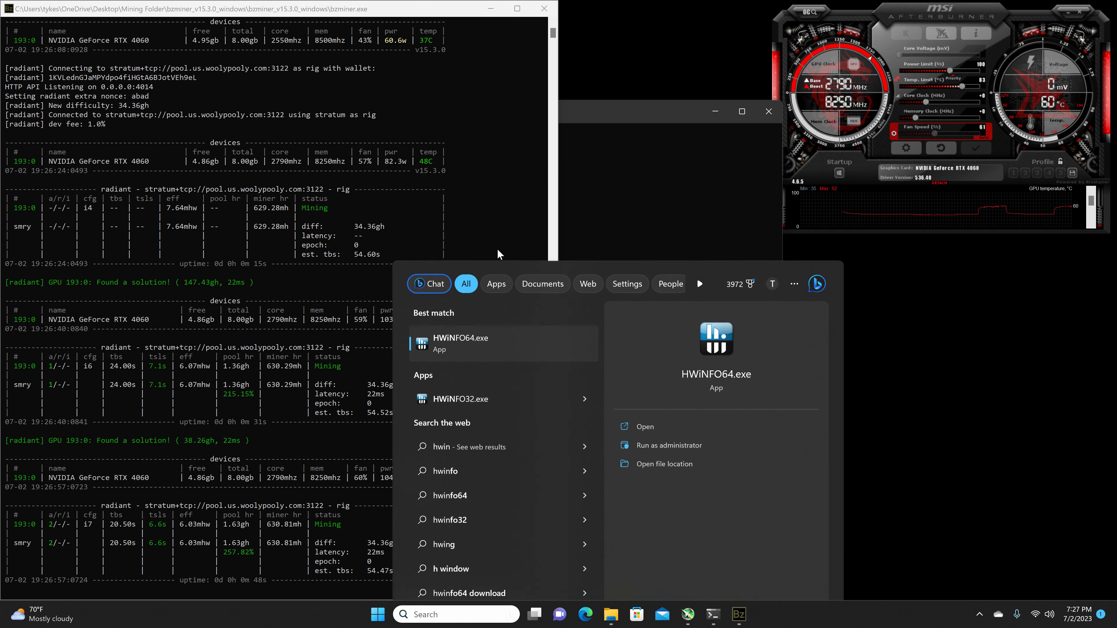
click(499, 405)
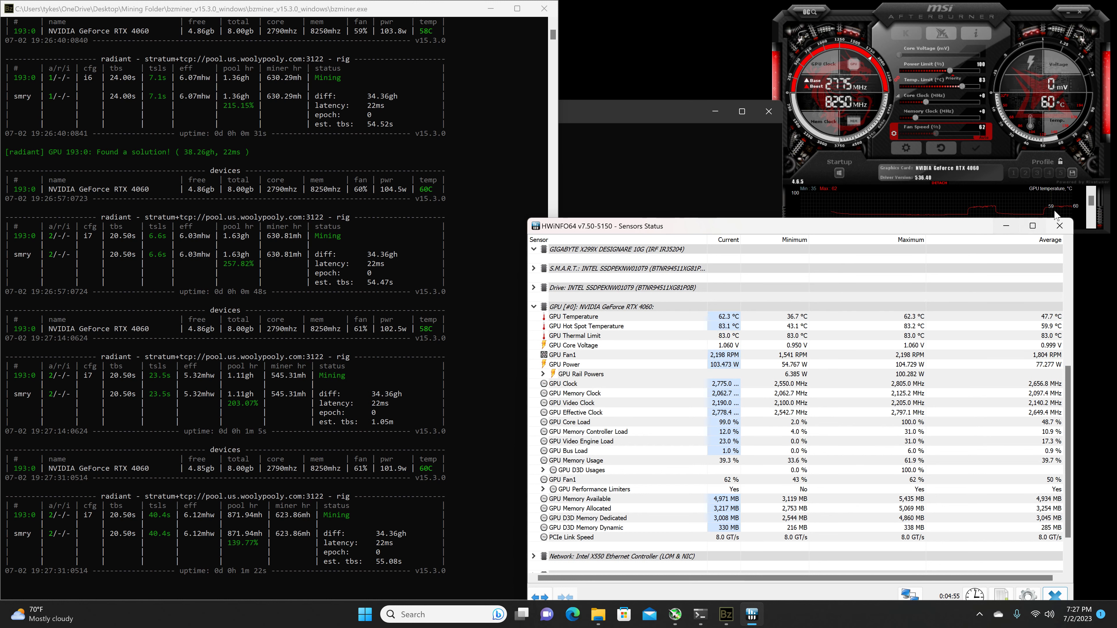
click(1004, 228)
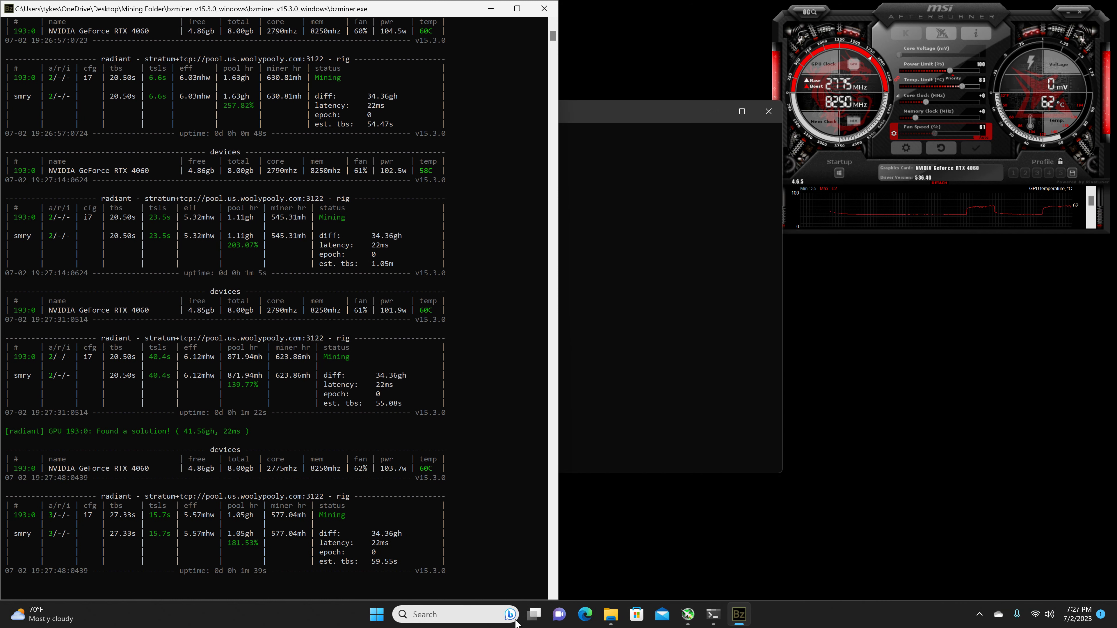
Shut down the running BzMiner session and open the radiant batch file for editing from File Explorer
key(ctrl+c)
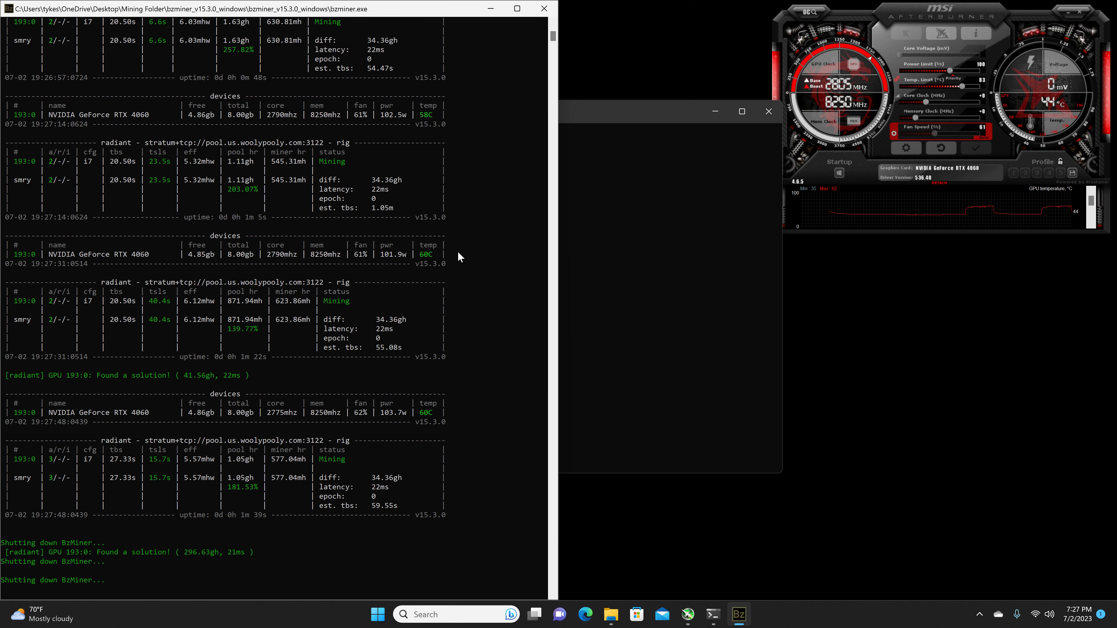
key(Return)
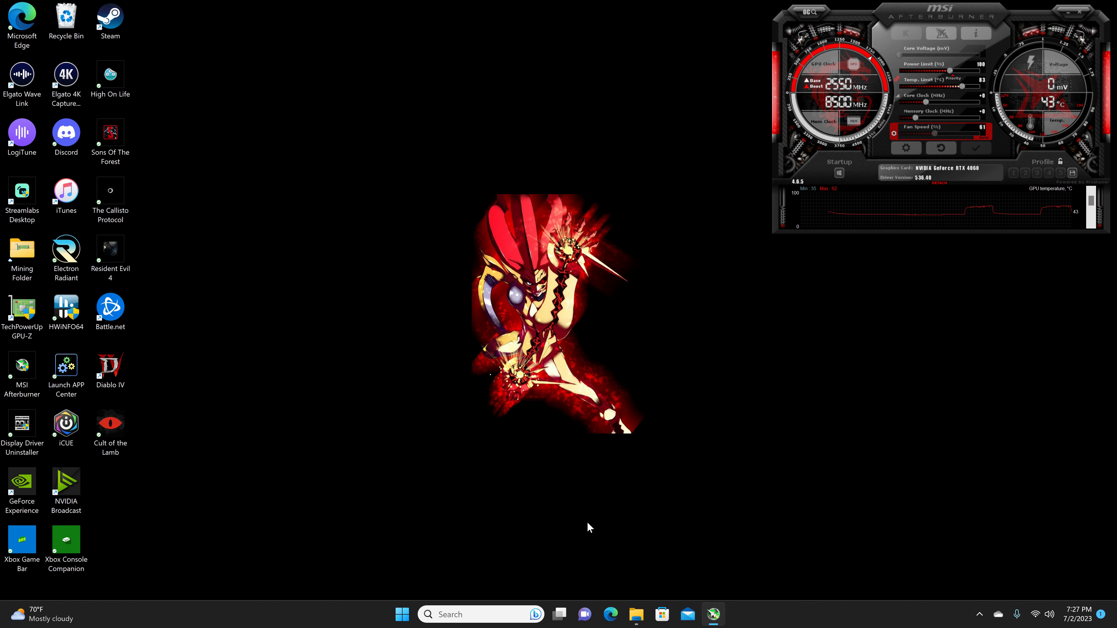
click(637, 614)
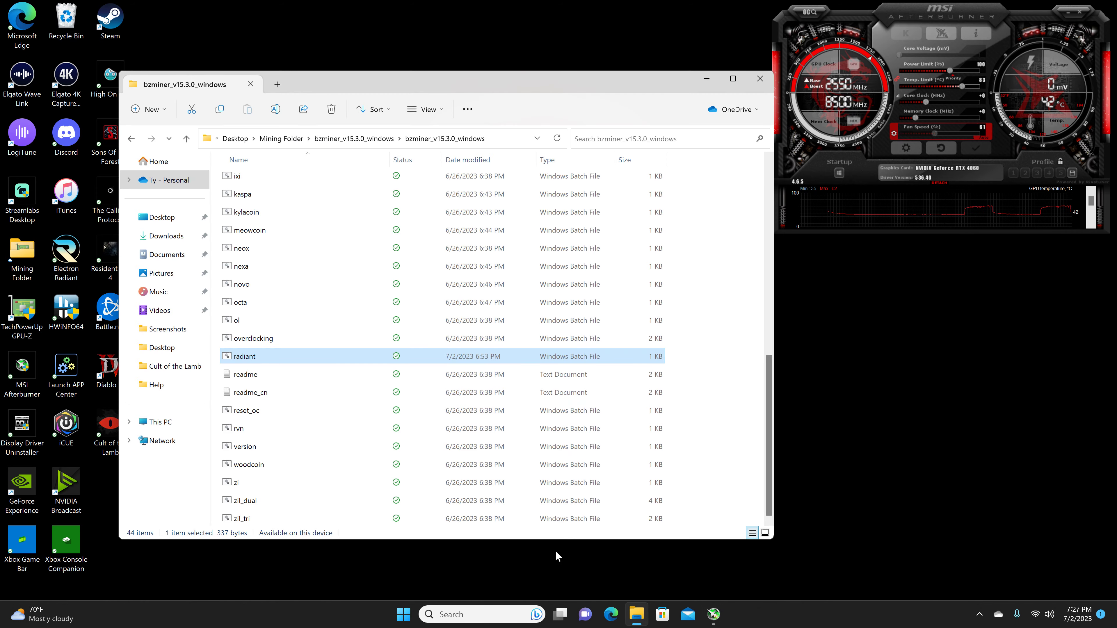
right_click(264, 362)
click(321, 346)
click(344, 270)
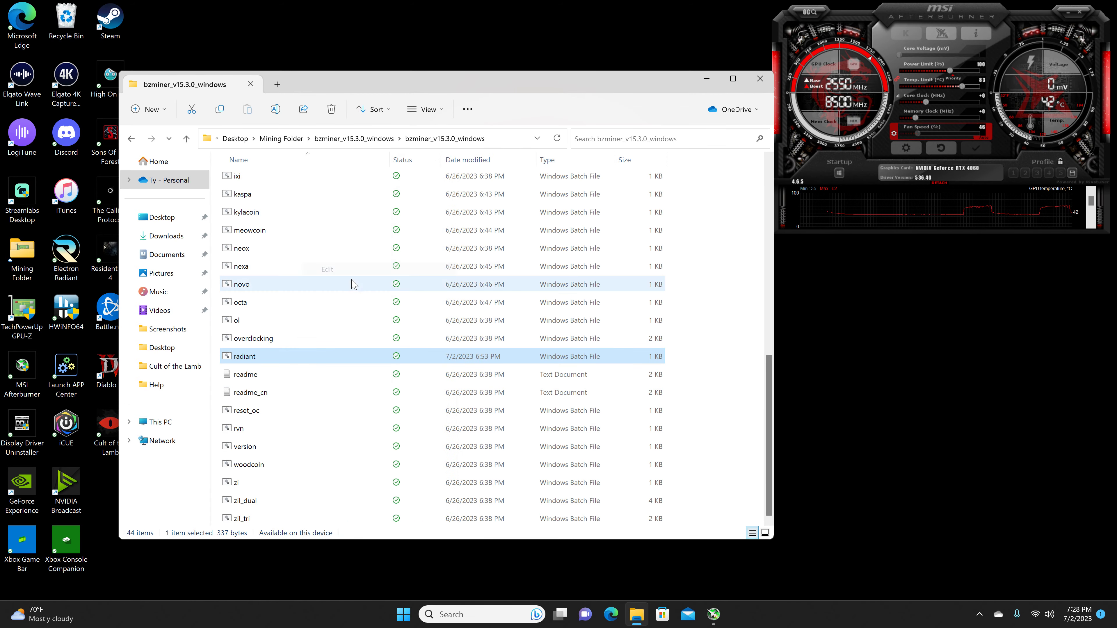
Append --oc_lock_memory_clock 5001 to the woolypooly mining command and save the radiant batch file
click(649, 167)
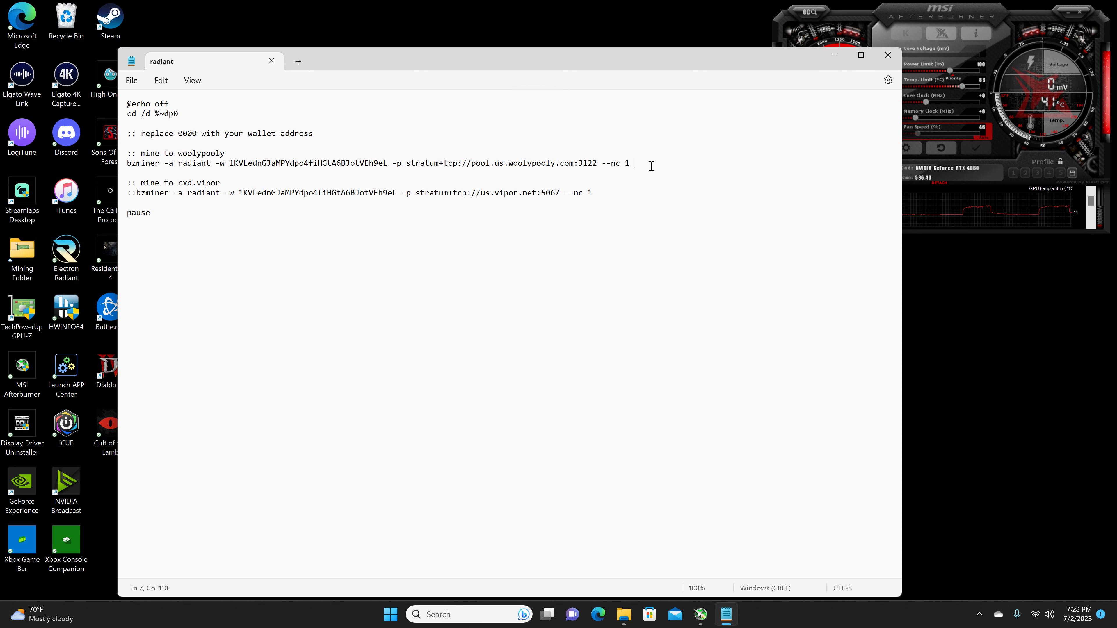
key(ctrl+v)
key(BackSpace)
key(BackSpace)
key(BackSpace)
text(5001)
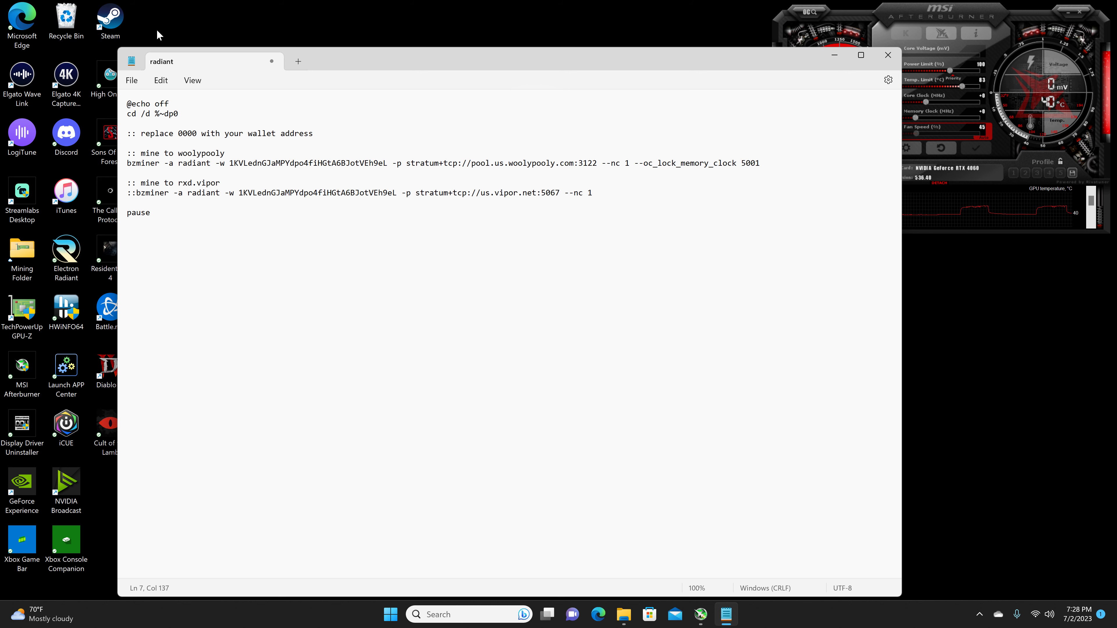
click(132, 80)
click(155, 157)
Run the edited radiant batch file, minimize File Explorer, and snap the BzMiner console to the left half of the screen
click(294, 359)
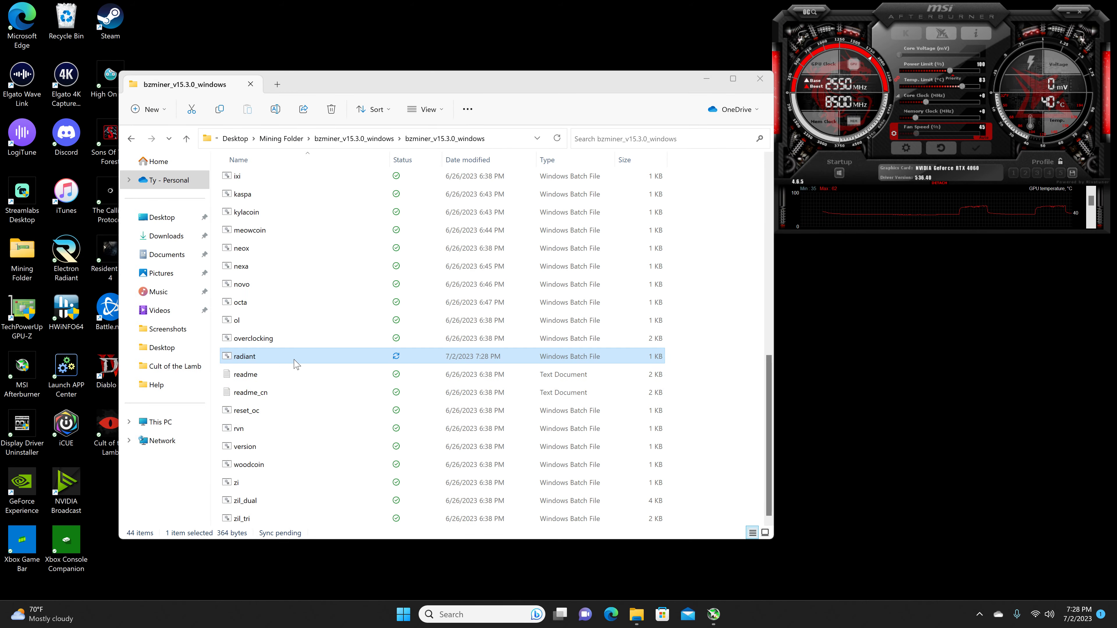
double_click(296, 363)
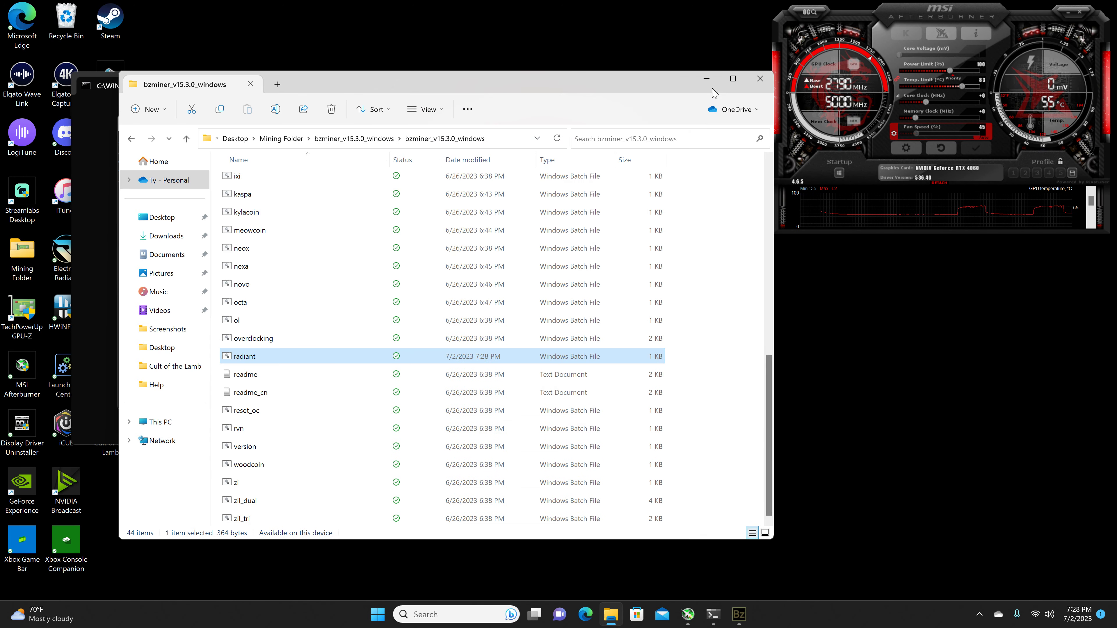
click(712, 84)
drag(441, 125, 376, 22)
click(820, 244)
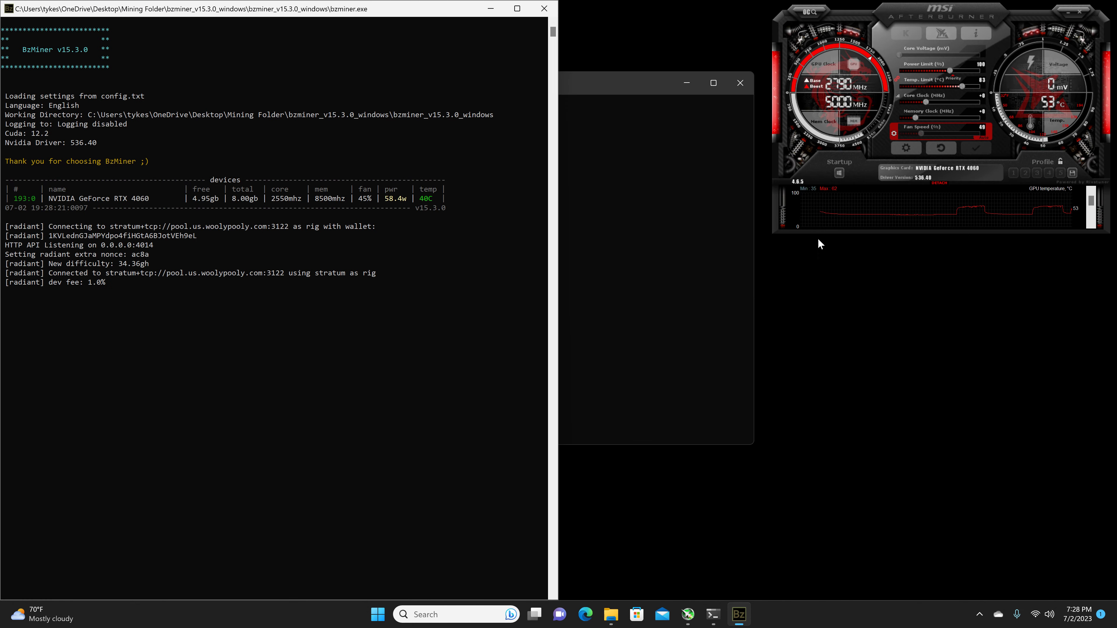
Lock the GPU at the 915 mV point in MSI Afterburner's voltage/frequency curve editor and close the editor
click(899, 95)
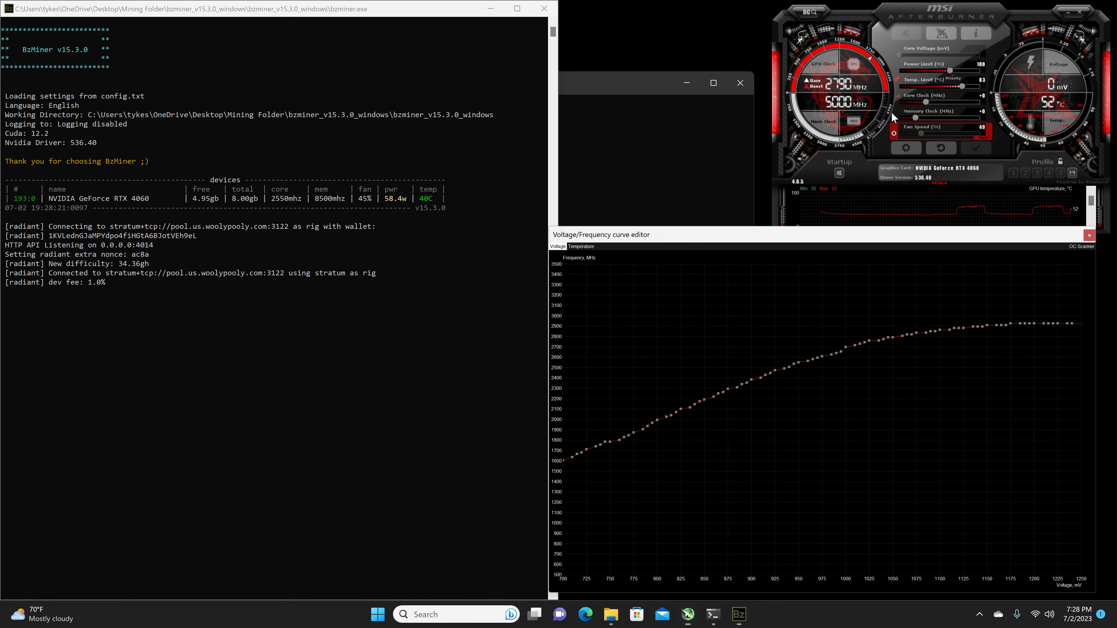
click(783, 369)
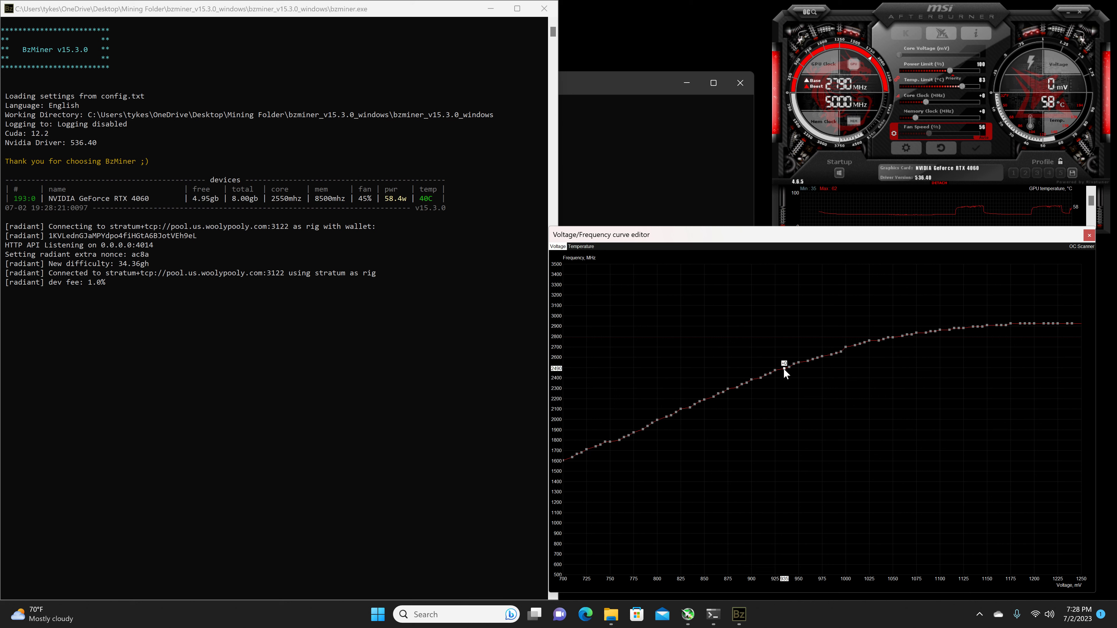
click(765, 374)
key(l)
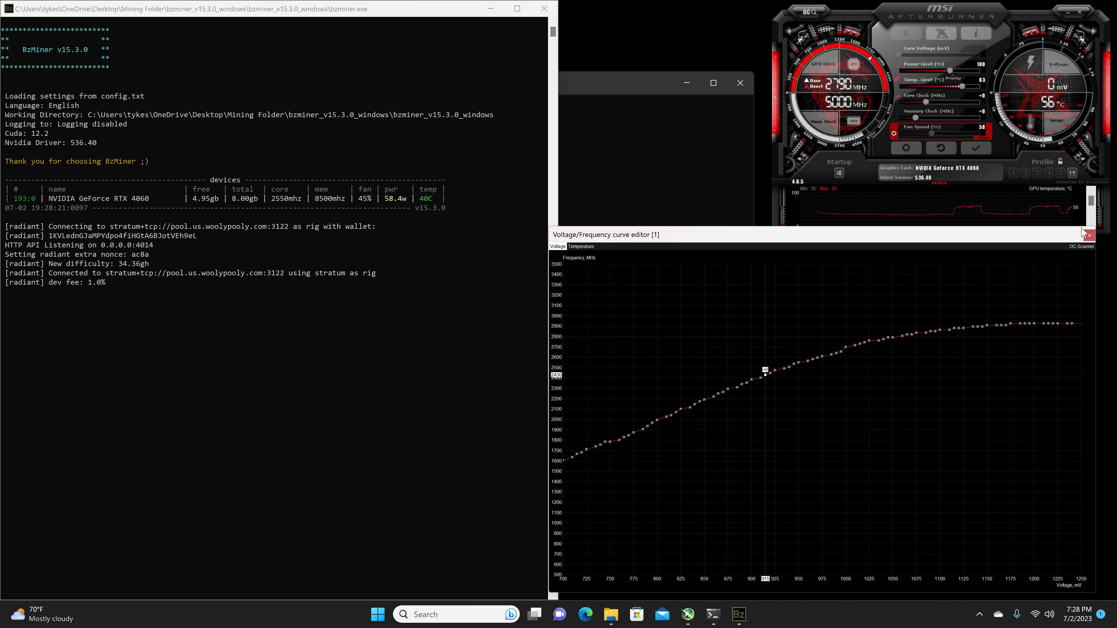
click(1089, 235)
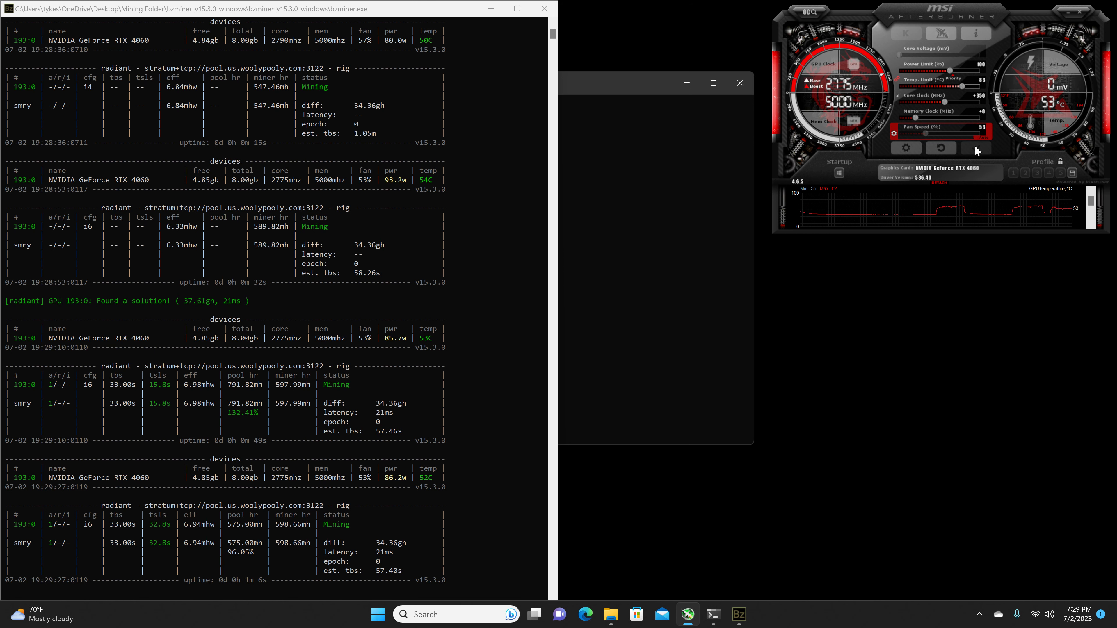
Reopen HWiNFO64, check the RTX 4060's voltage, power and clock readings with the overclock applied, and close the sensor window
click(447, 612)
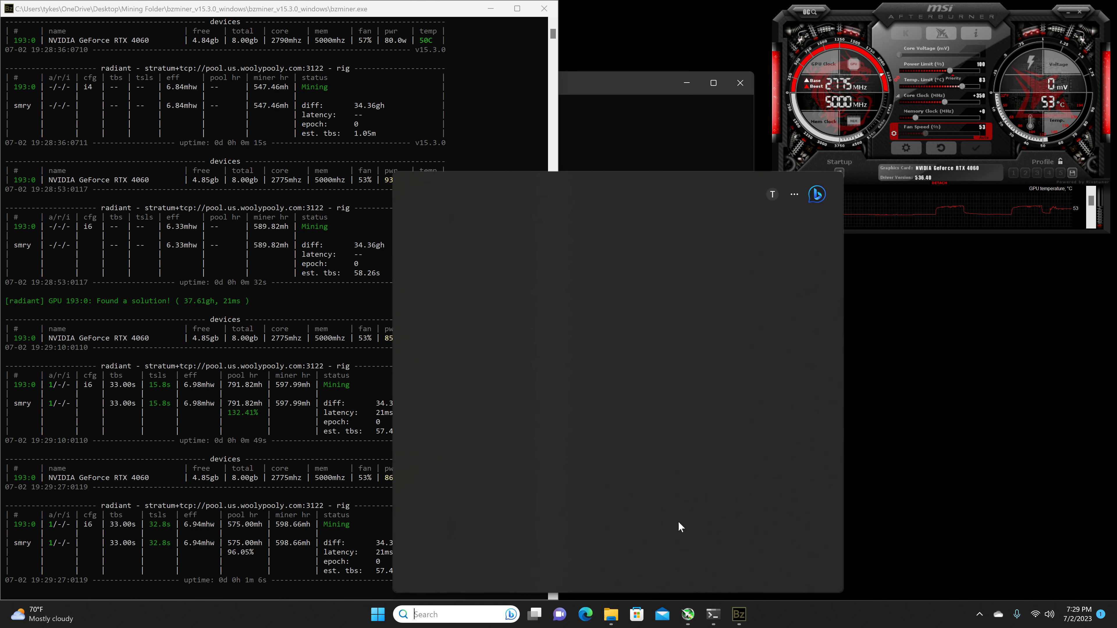
text(h)
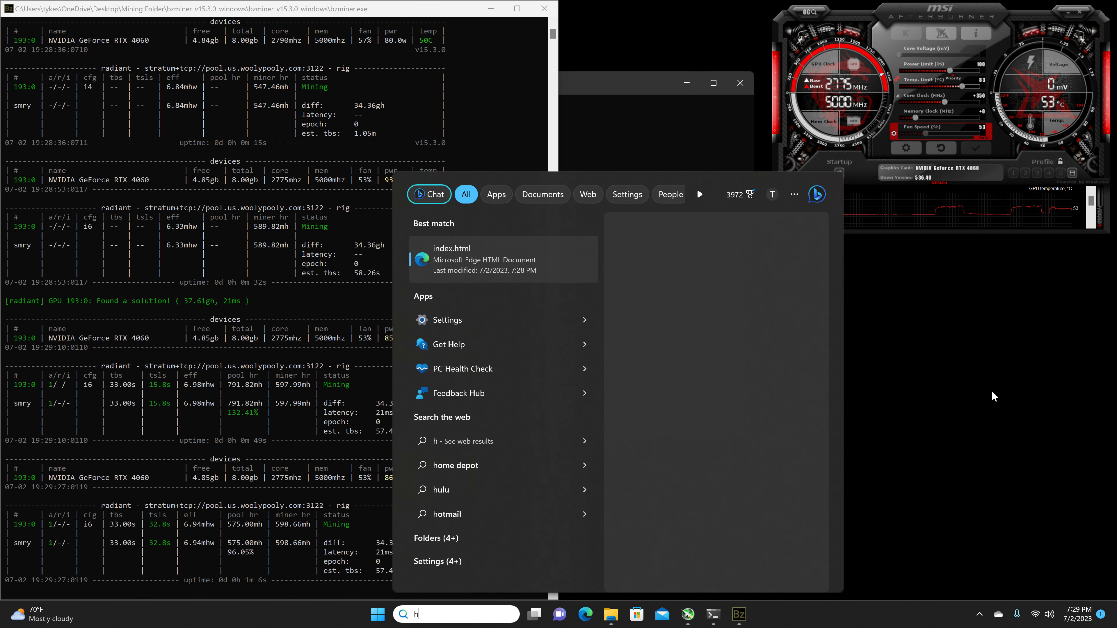
text(win)
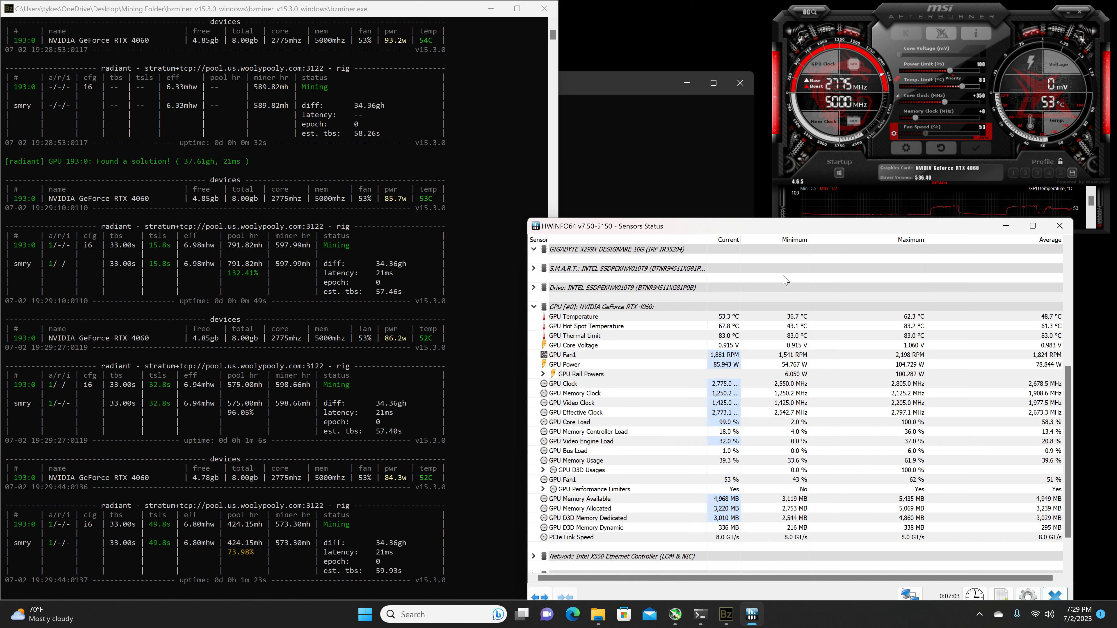
mouse_move(724, 332)
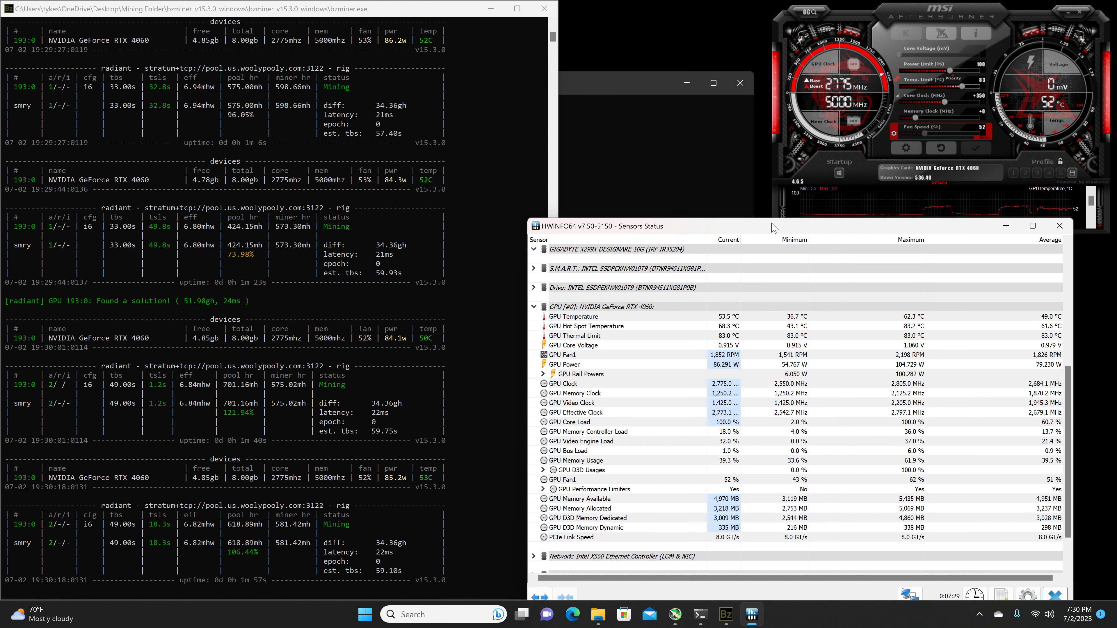
click(1059, 226)
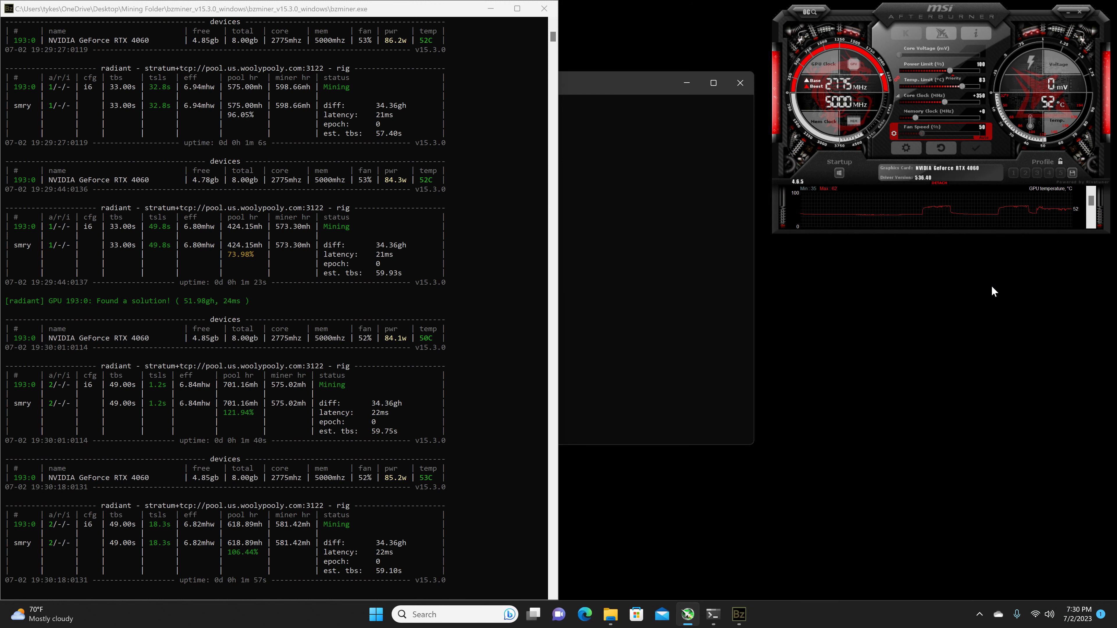